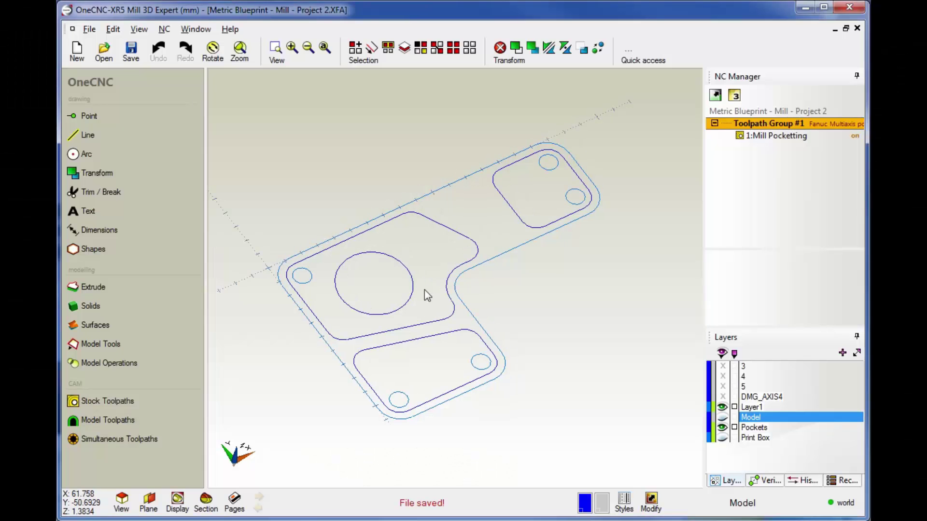
Step: Start a Clean circle stock toolpath and pick the large circle as the pocket
left_click_drag(440, 292, 449, 275)
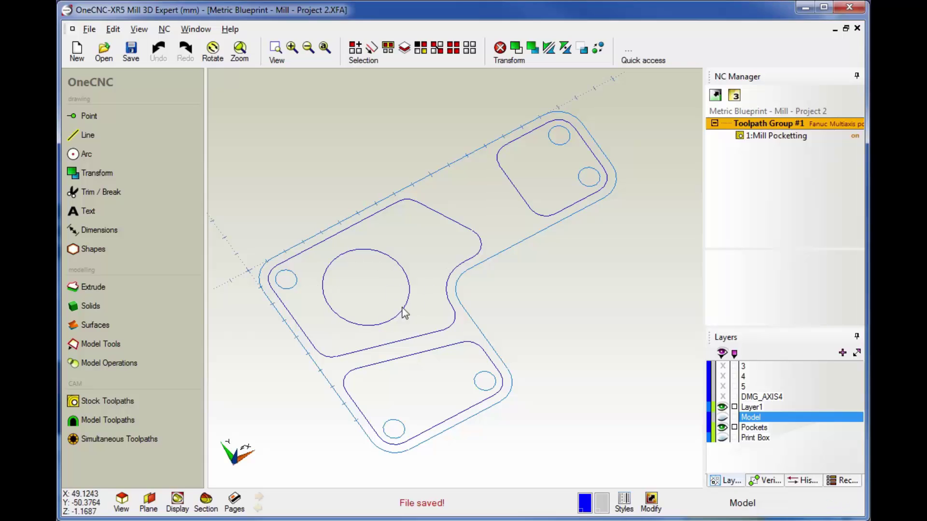
middle_click_drag(393, 285, 405, 256)
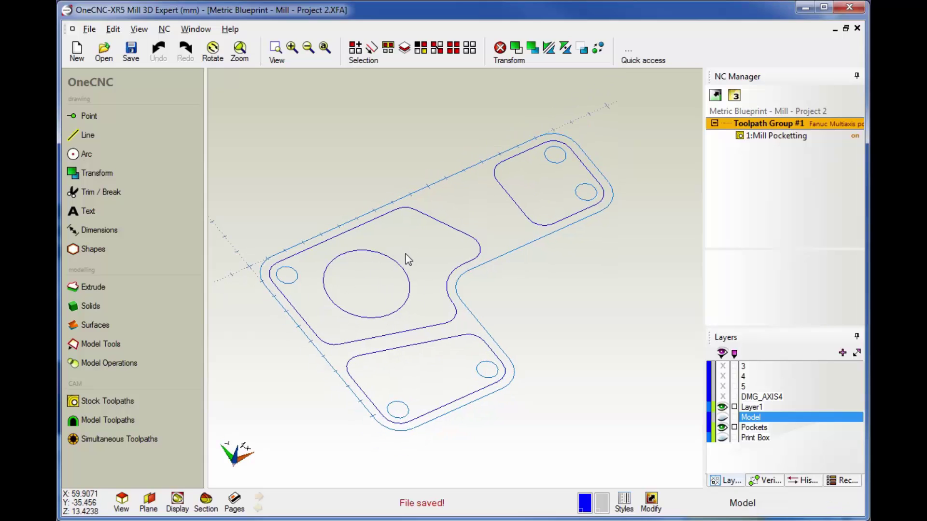
left_click(116, 404)
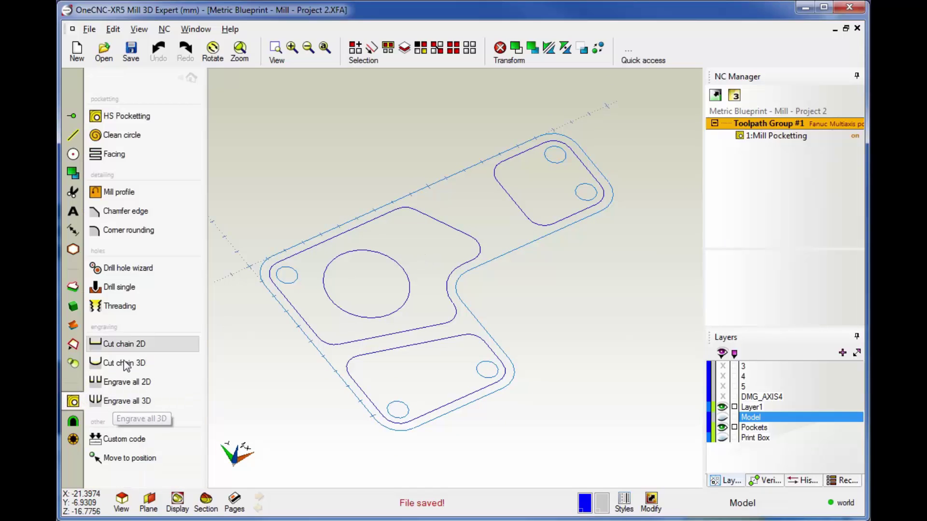
left_click(122, 137)
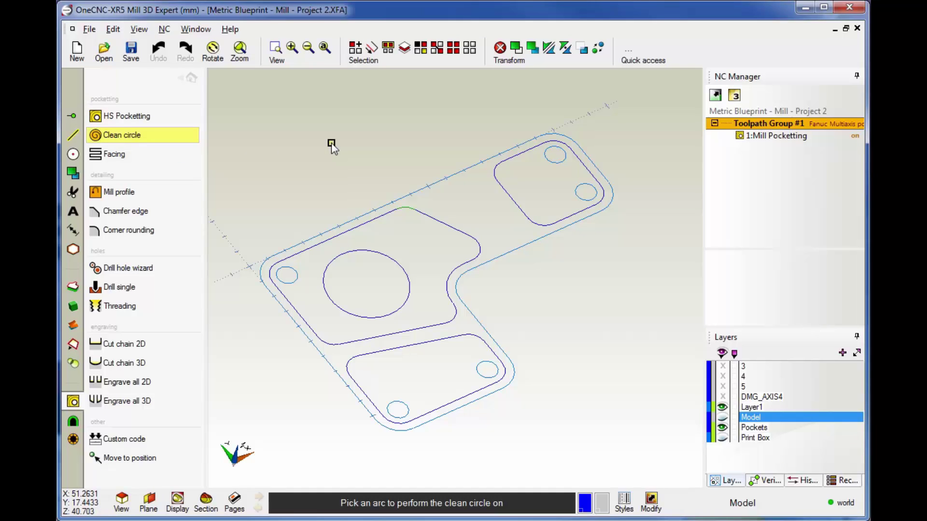
left_click(366, 249)
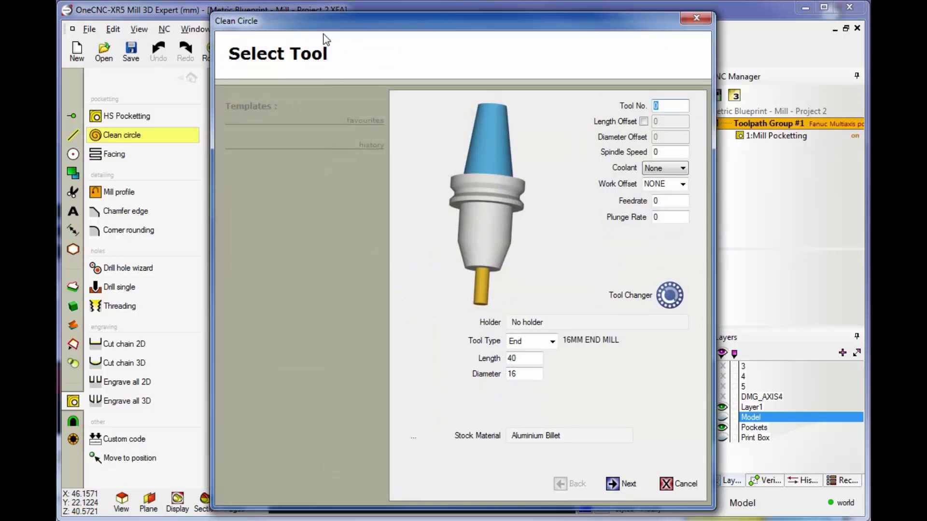
Step: Use a 12 mm end mill as tool 2 at 2300 spindle speed, Flood coolant, feedrate 0.25
left_click_drag(265, 25, 172, 23)
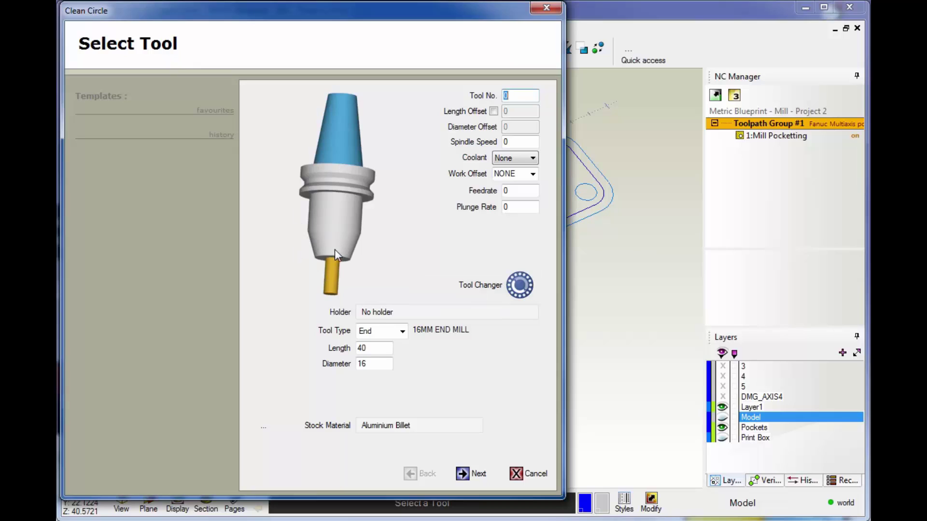
double_click(367, 365)
type("12")
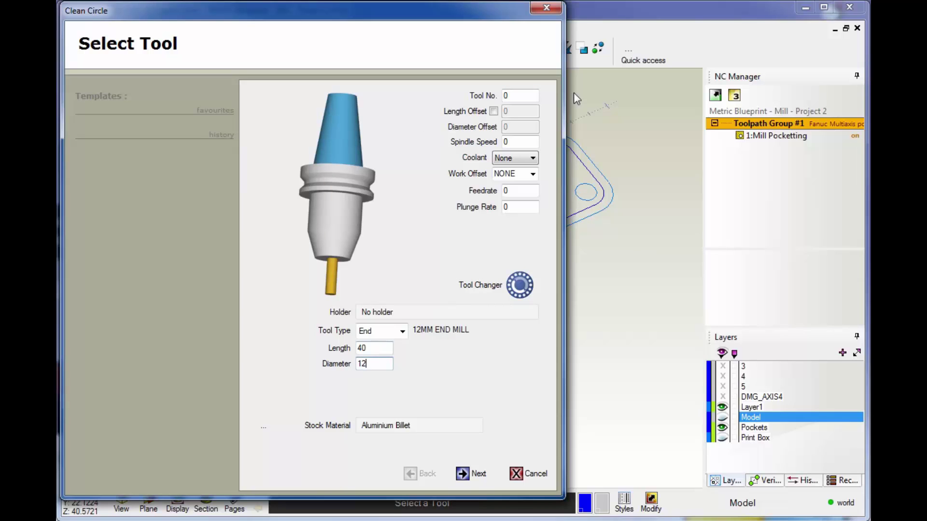
left_click_drag(537, 95, 504, 96)
type("2")
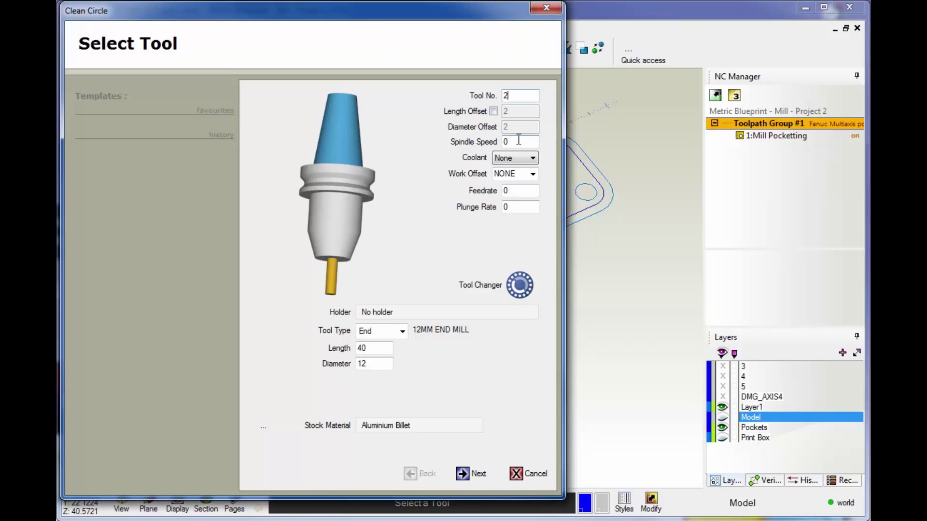
left_click_drag(523, 142, 507, 145)
type("2300")
left_click(499, 158)
left_click(505, 180)
left_click_drag(513, 190, 505, 192)
type(".25")
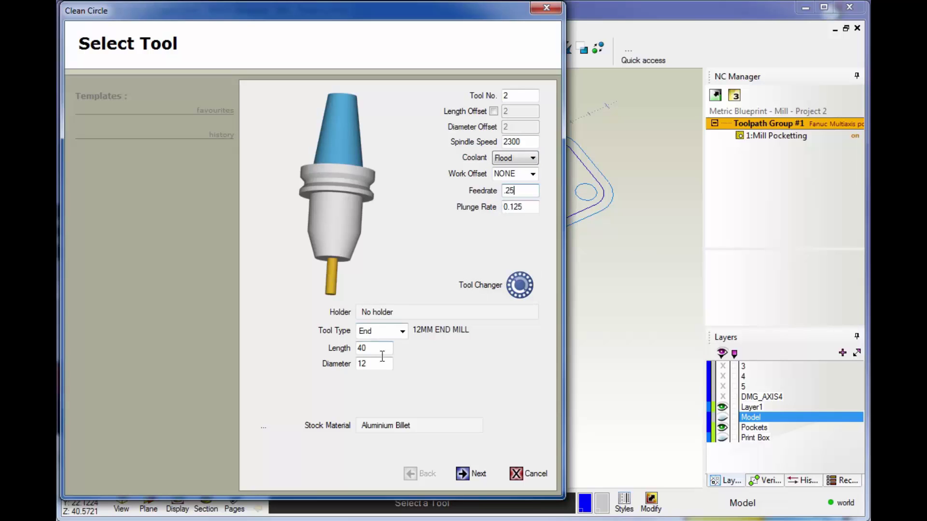
left_click(465, 474)
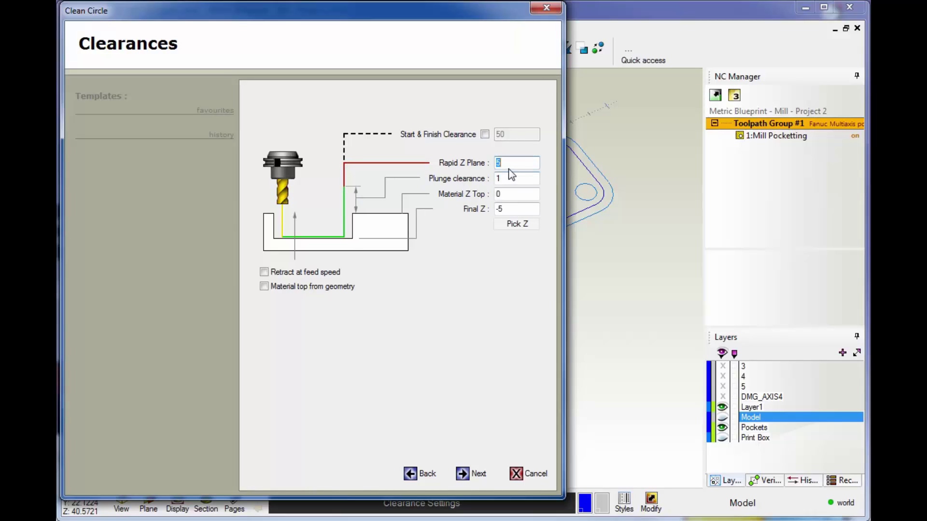
Step: Enter Rapid Z Plane 10 and Plunge clearance 3
type("10")
key("Tab")
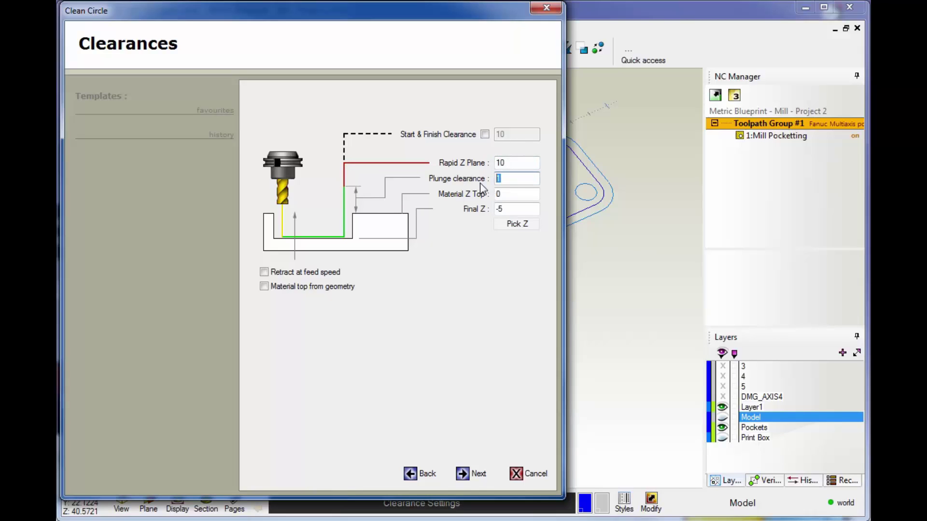
type("3")
Step: Check the part, then set Material Z Top to -15 and Final Z to -25
mouse_move(374, 18)
left_mouse_down()
mouse_move(157, 53)
mouse_move(43, 45)
left_mouse_up()
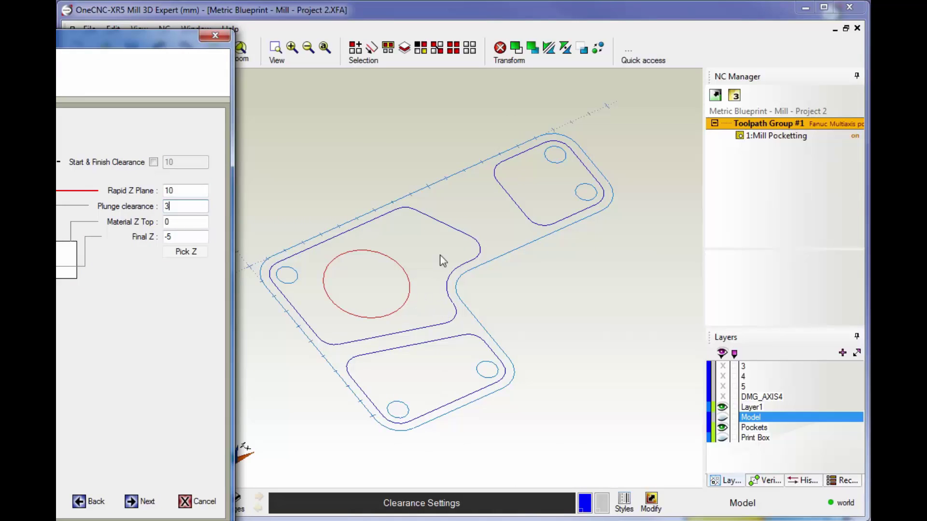
left_click(177, 222)
left_click_drag(156, 44, 257, 50)
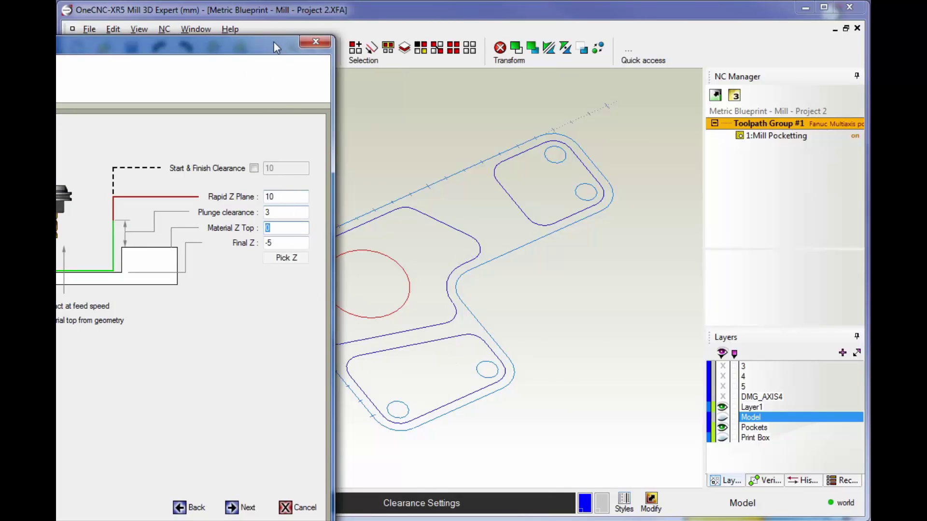
left_click_drag(272, 43, 230, 27)
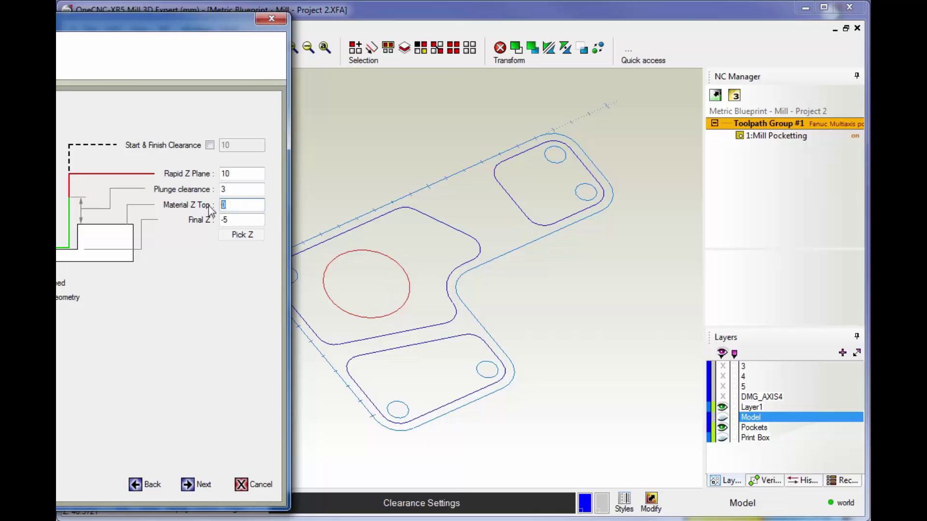
left_click_drag(198, 32, 473, 19)
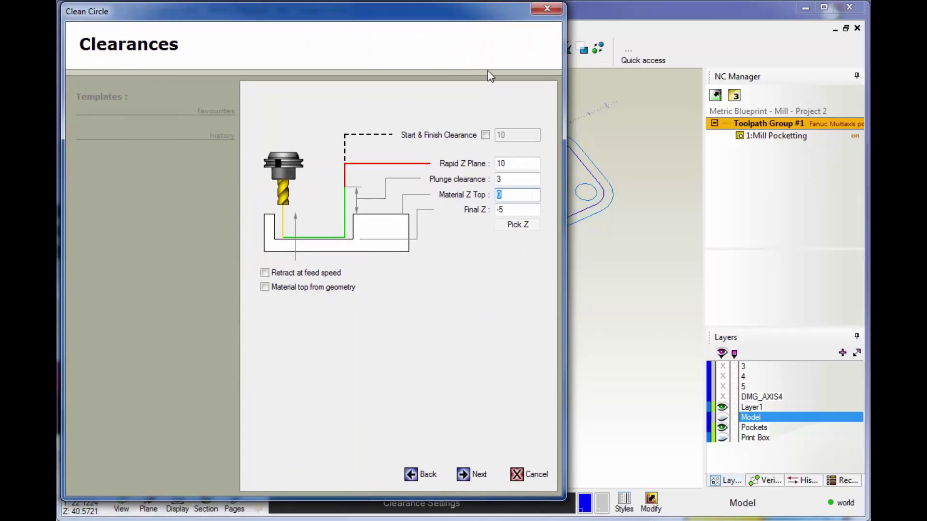
type("-15")
key("Tab")
type("-25")
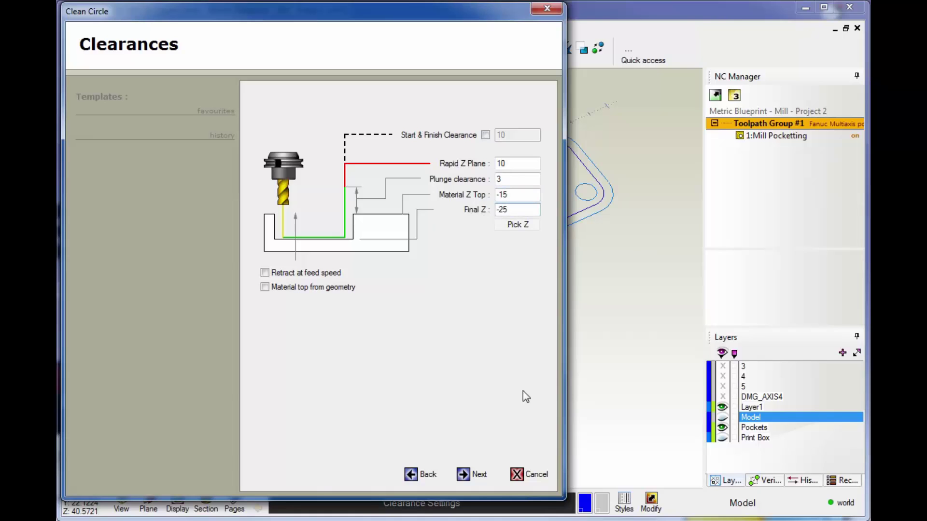
left_click(462, 474)
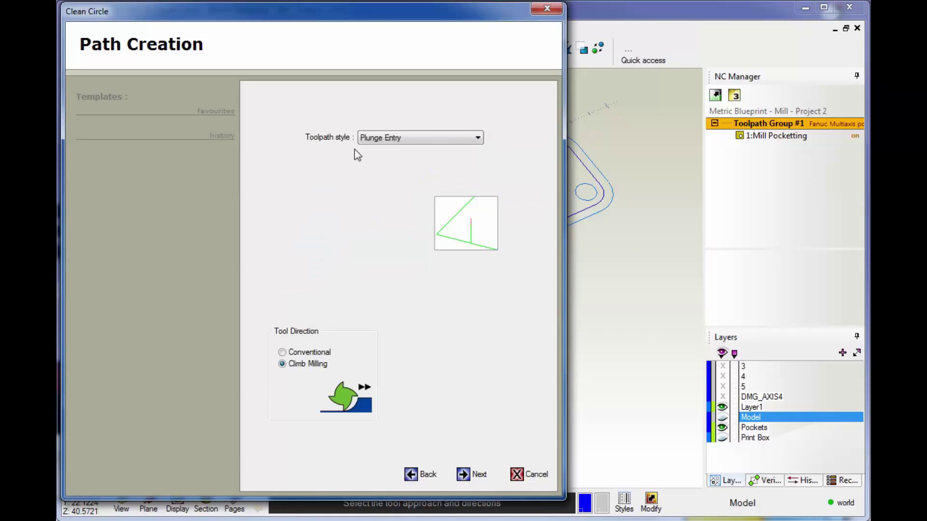
Step: Use Helix Entry as the toolpath style with a 10 ramp angle and Climb Milling direction
left_click(408, 139)
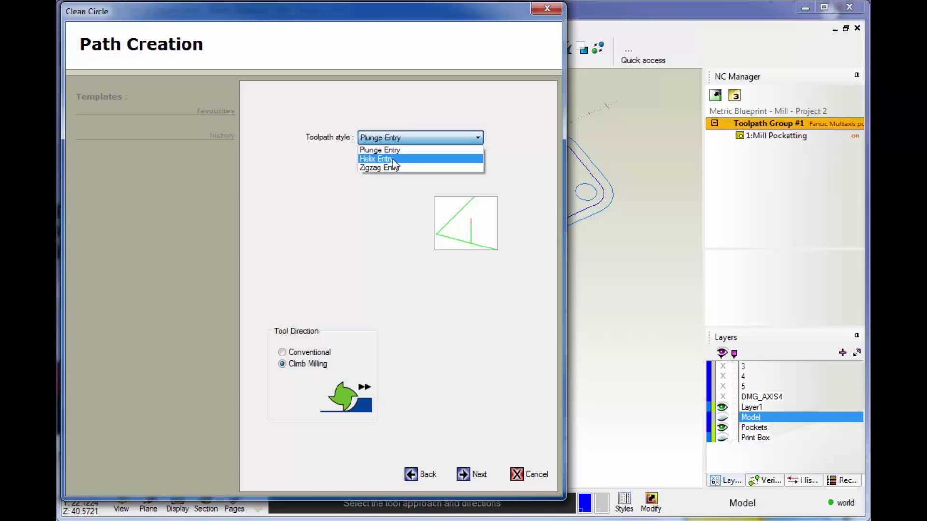
left_click(394, 159)
left_click(404, 139)
left_click(393, 168)
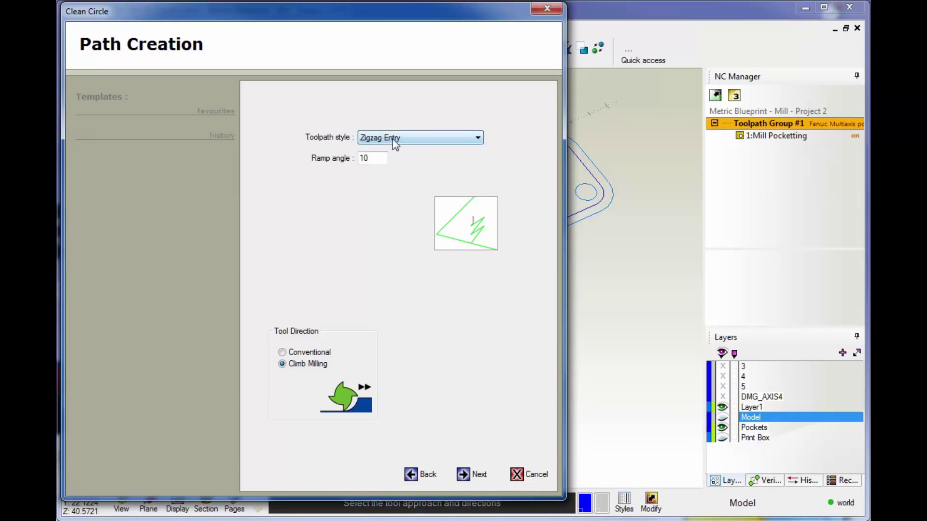
left_click(391, 140)
left_click(380, 153)
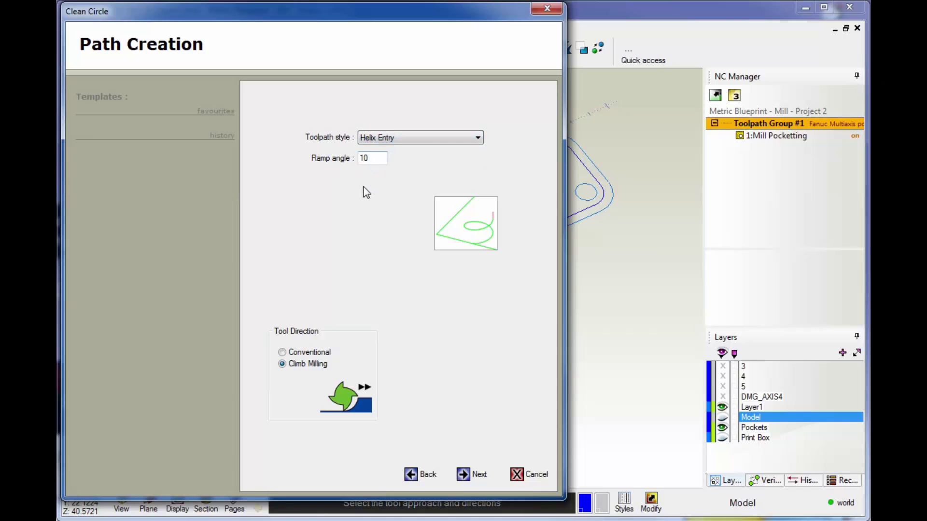
left_click(282, 352)
left_click(283, 365)
left_click(464, 475)
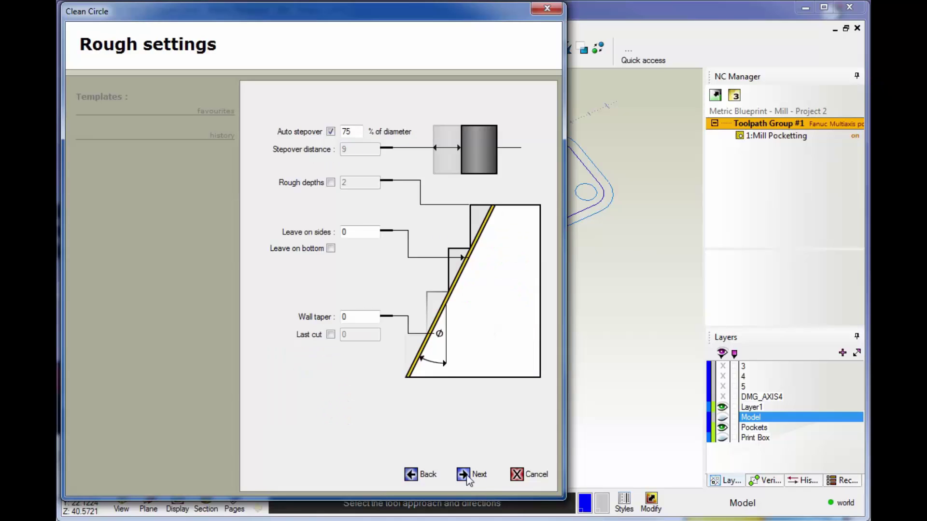
Step: Set auto stepover to 65%, enable rough depths of 3, and leave 0.25 on sides
double_click(348, 132)
type("65")
left_click(330, 182)
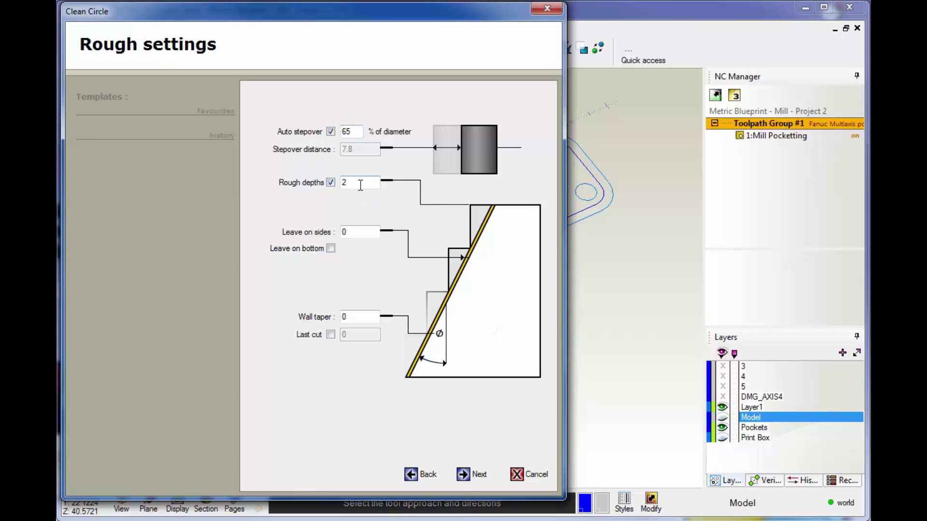
double_click(345, 186)
type("3")
key("Tab")
type(".25")
left_click(463, 475)
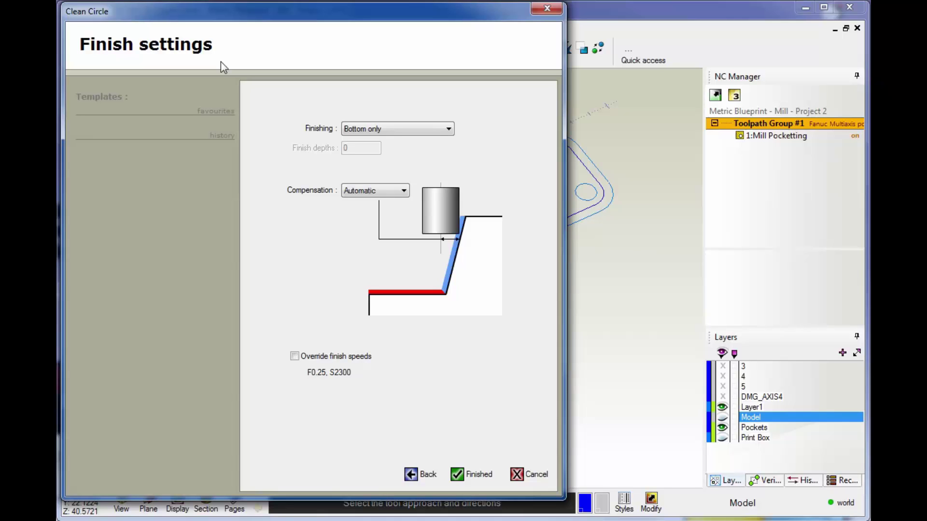
Step: Keep finishing set to Bottom only, rechecking the rough settings page
left_click(445, 130)
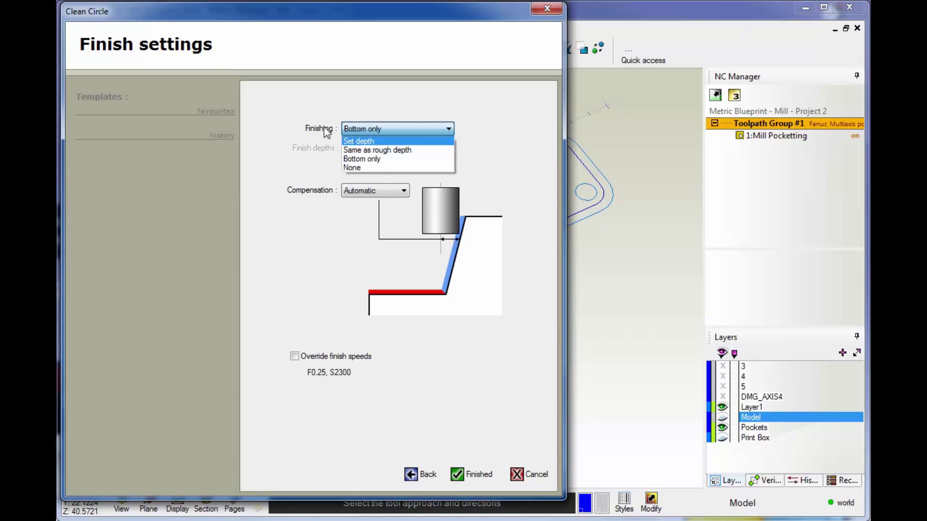
left_click(368, 161)
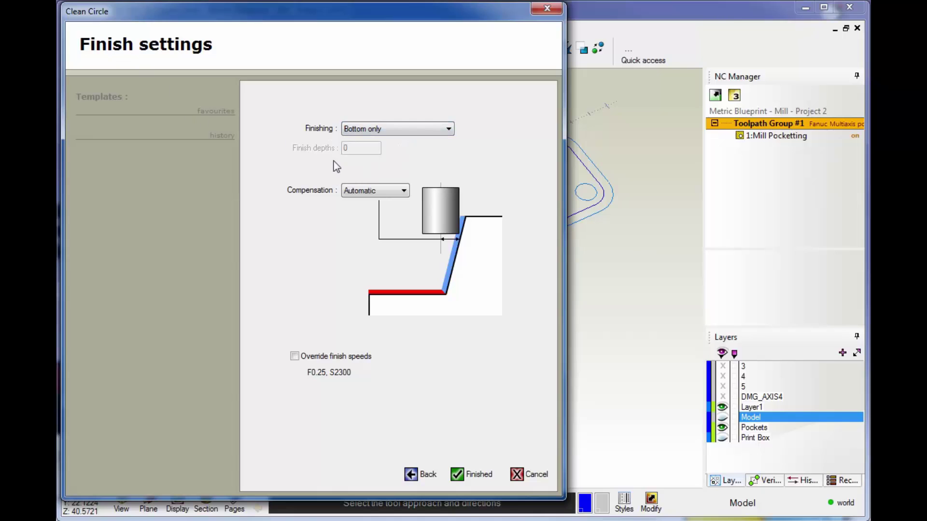
left_click(396, 128)
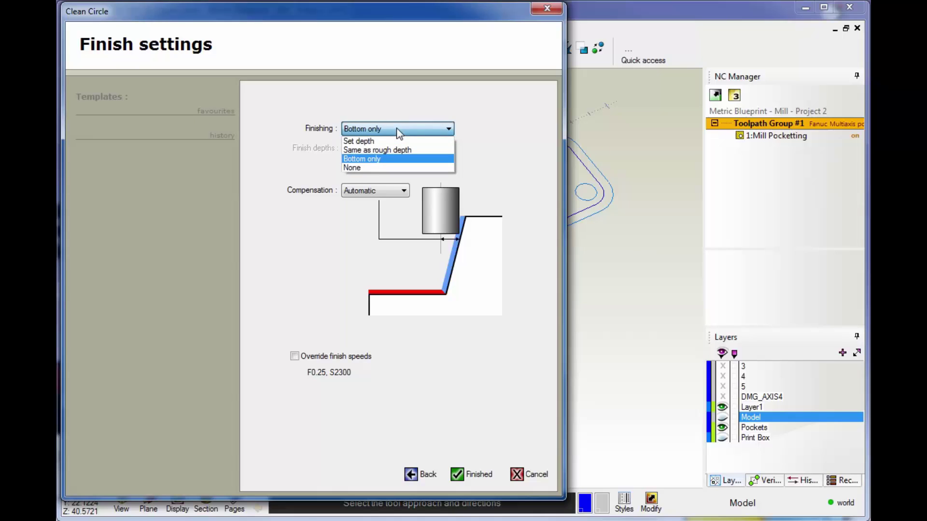
left_click(366, 160)
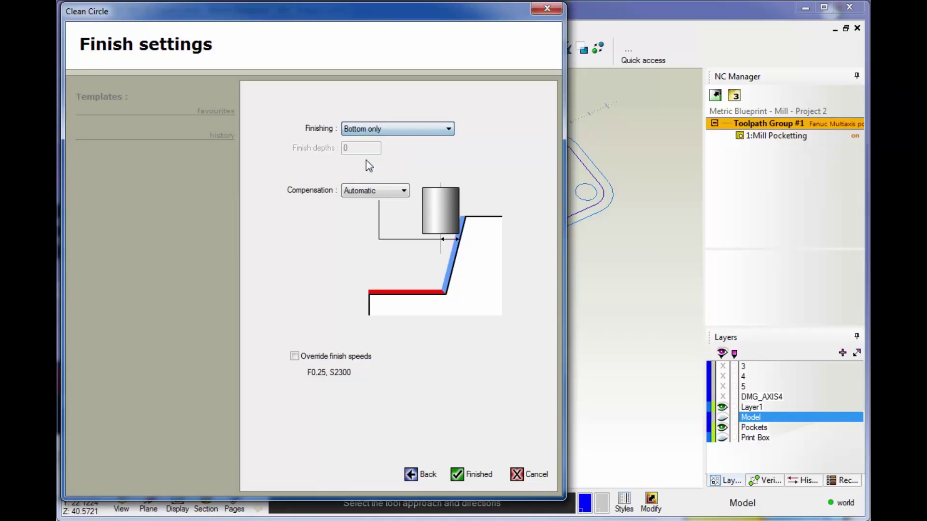
left_click(410, 476)
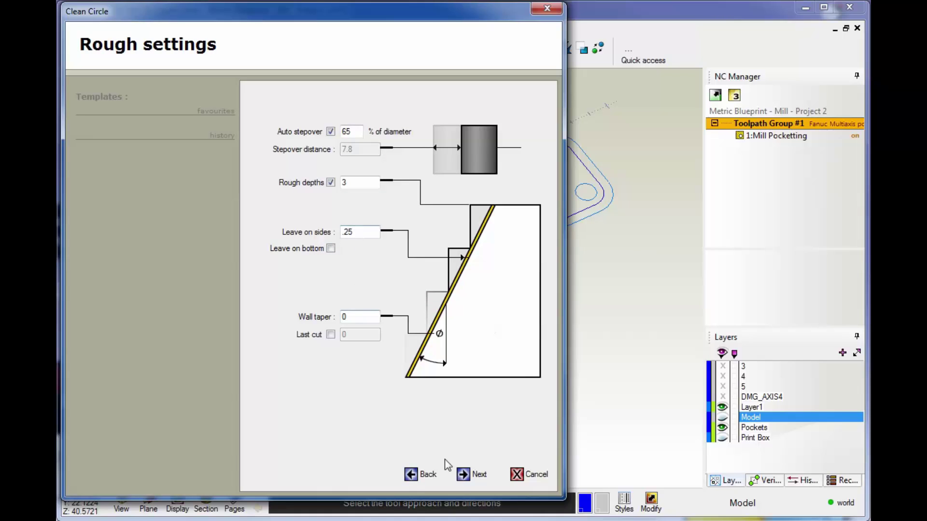
left_click(463, 475)
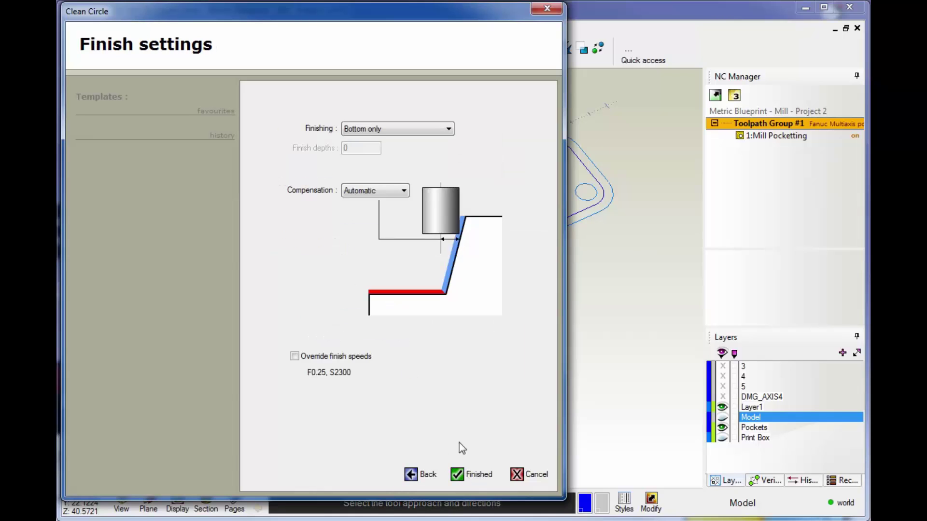
Step: Keep Automatic compensation without finish speed overrides and finish the Clean Circle toolpath
left_click(370, 194)
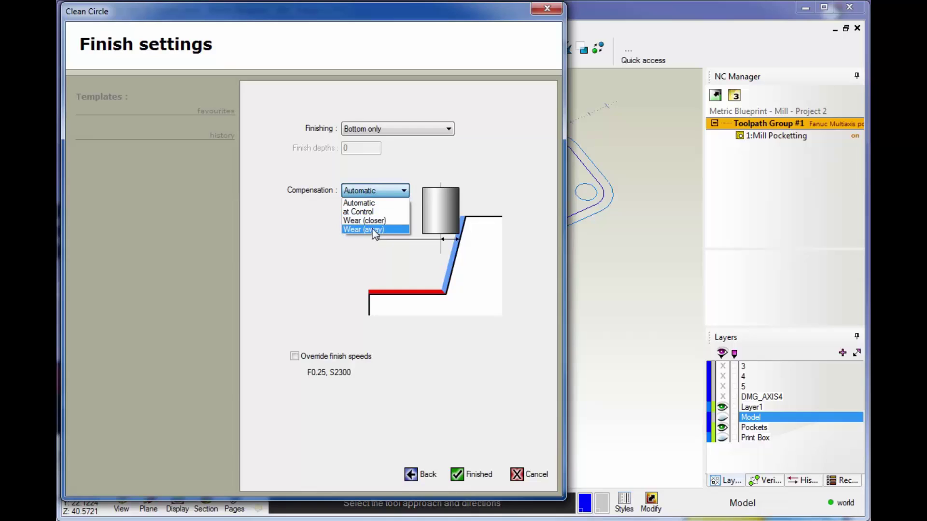
left_click(371, 203)
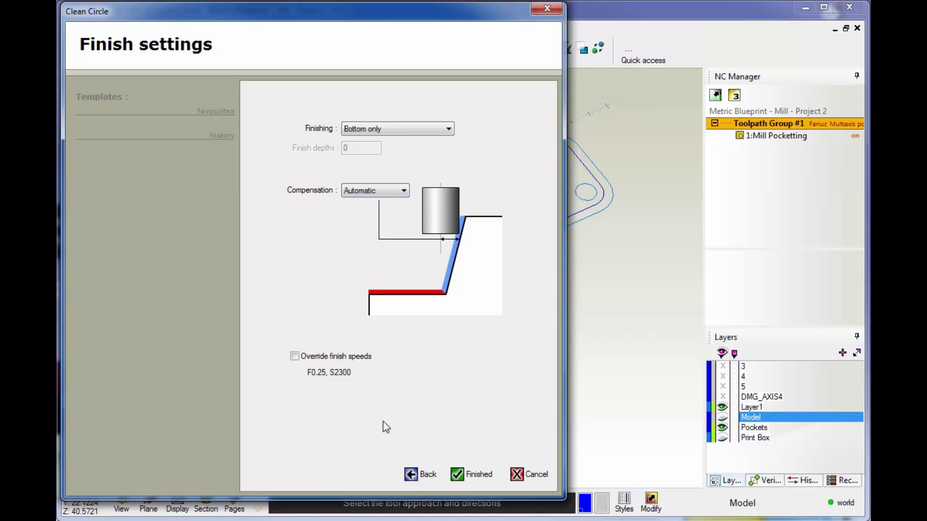
left_click(295, 356)
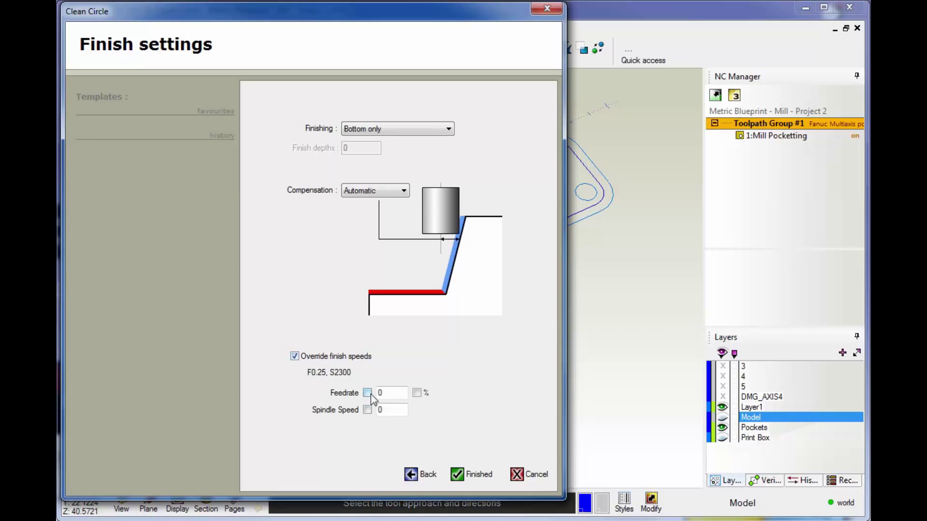
left_click(295, 356)
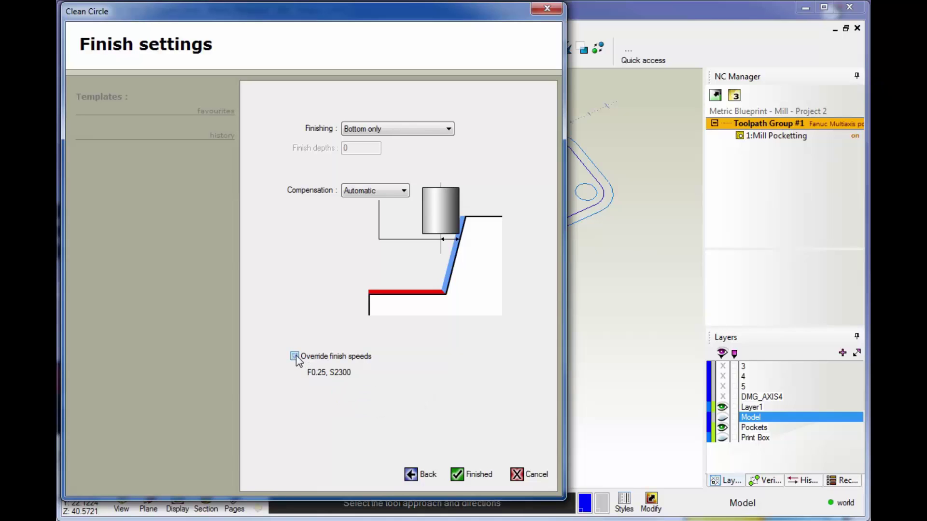
left_click(457, 475)
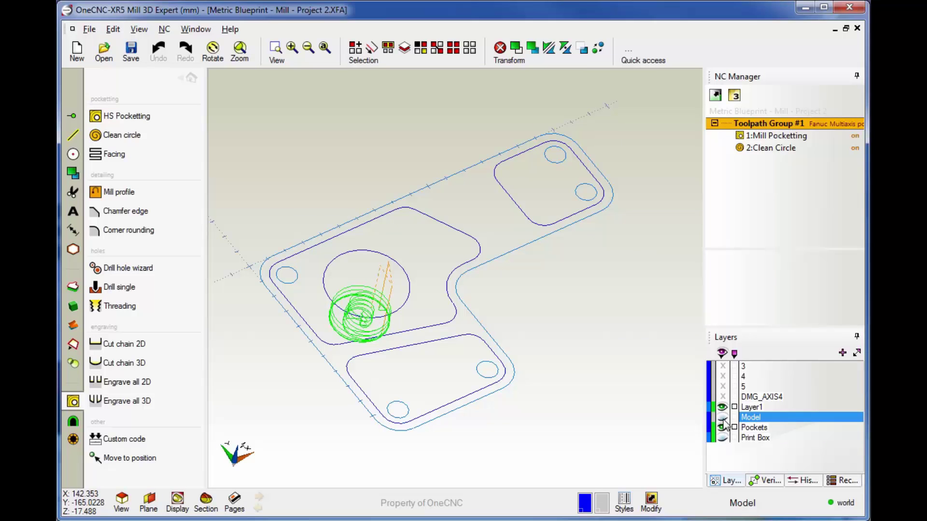
Step: Show the Model layer and select 2:Clean Circle to display its 12MM END MILL details
left_click(722, 417)
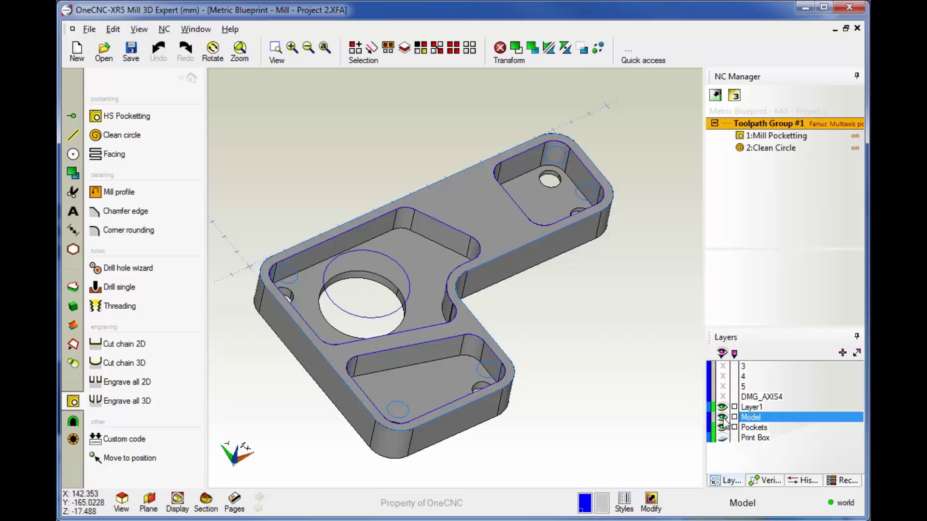
left_click(761, 150)
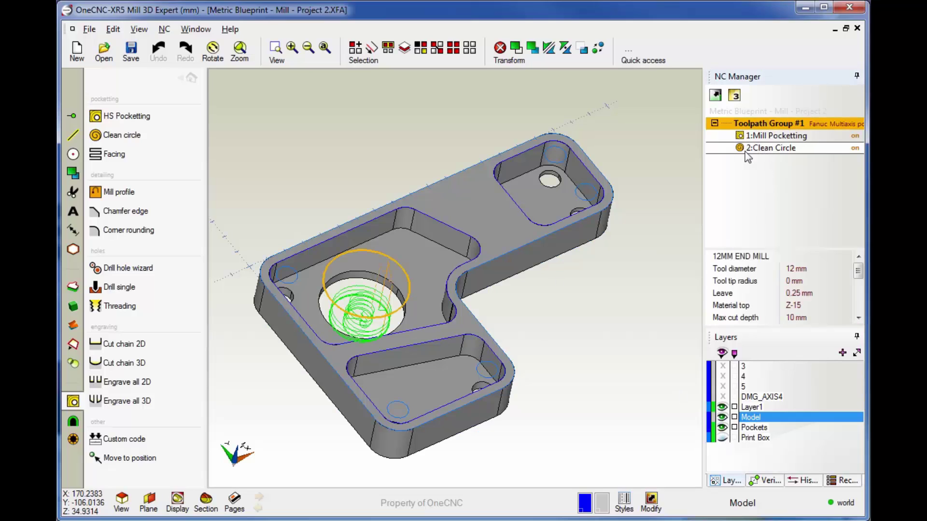
Step: Preview the 2:Clean Circle toolpath in Live Preview, orbit to inspect the cut hole, then close it
right_click(772, 153)
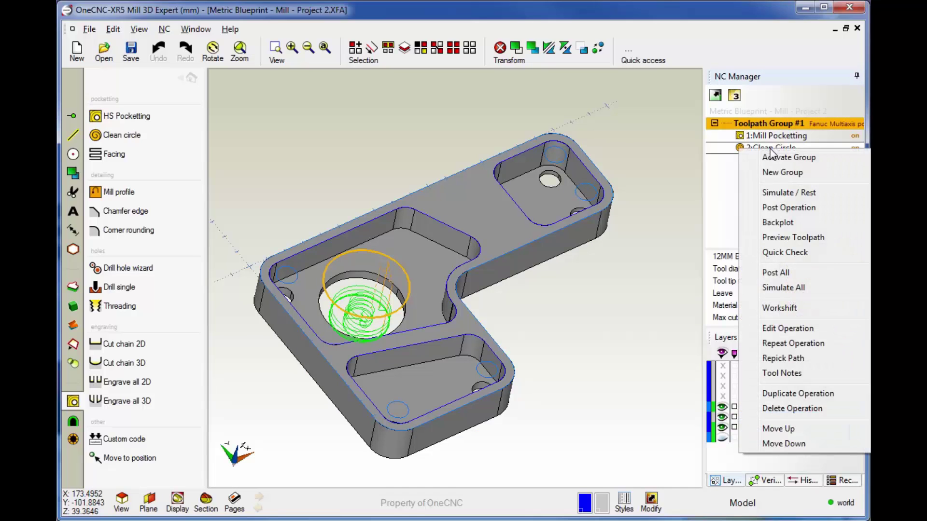
left_click(780, 238)
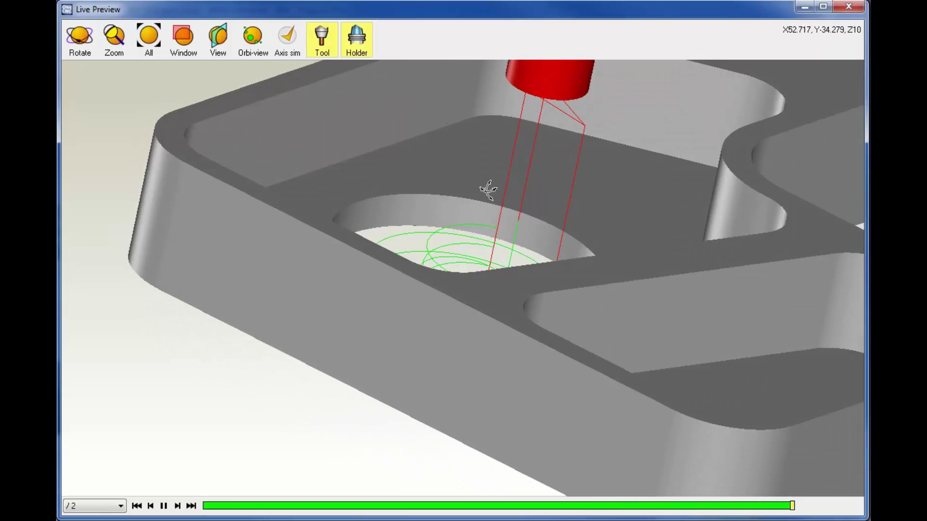
left_click_drag(483, 226, 705, 155)
left_click(847, 6)
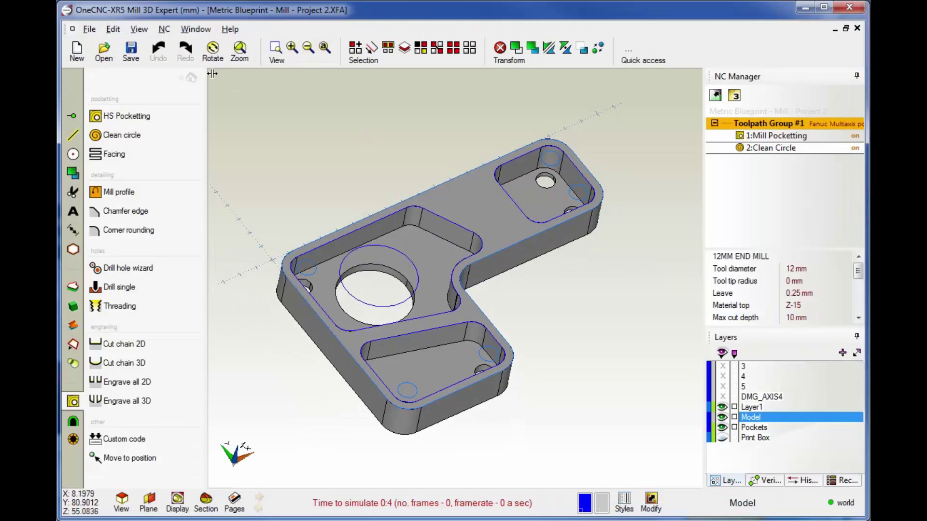